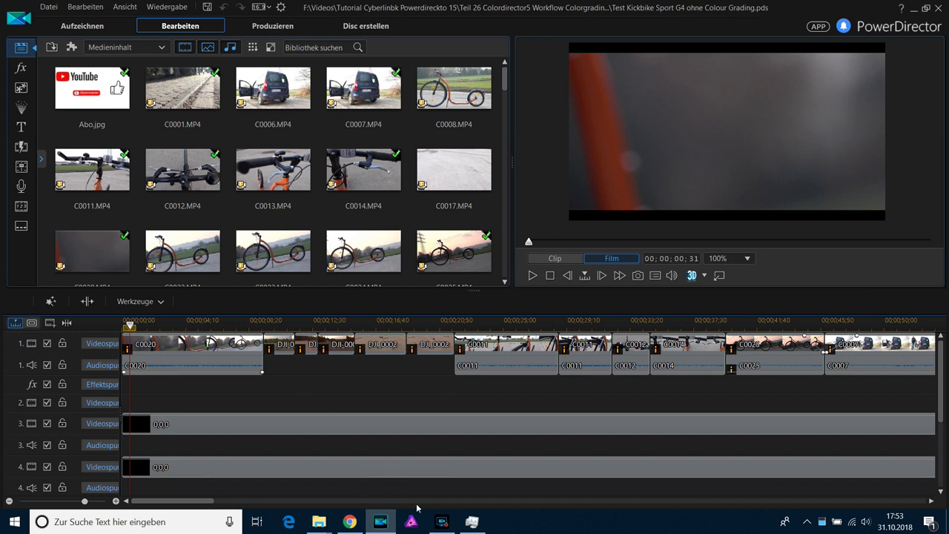
Step: Enable the Farbanpassung correction for the first timeline clip C0020 and open the clip in ColorDirector
{"action": "left_click", "coordinate": [211, 353]}
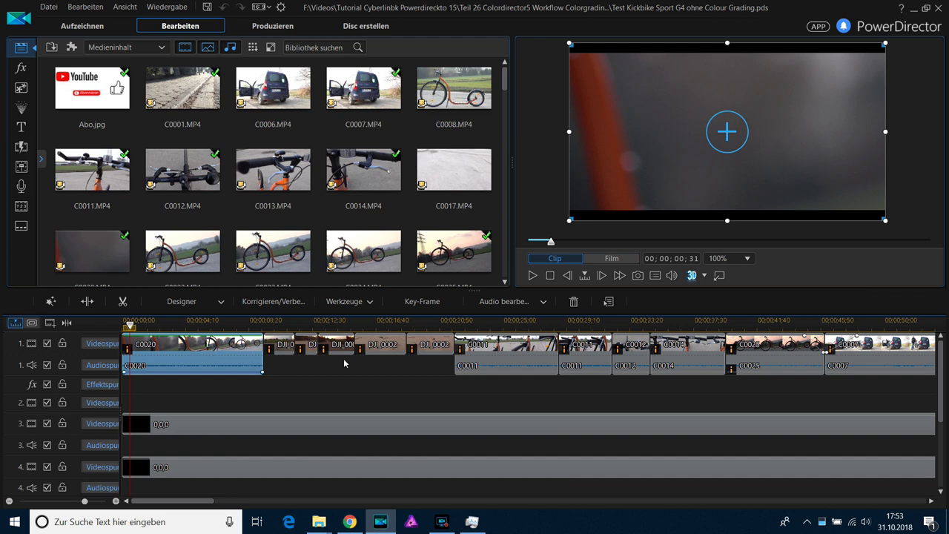
{"action": "left_click", "coordinate": [297, 303]}
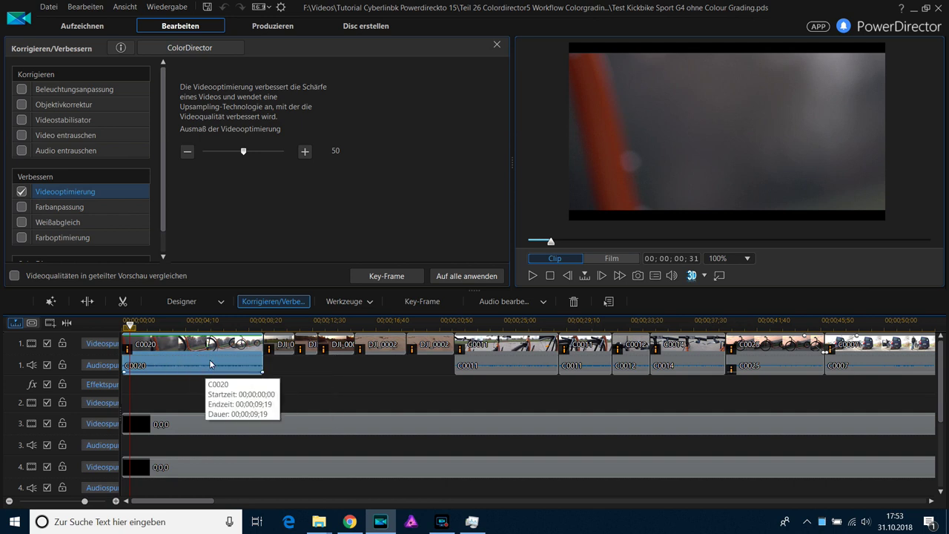
{"action": "left_click_drag", "start_coordinate": [165, 213], "coordinate": [155, 243]}
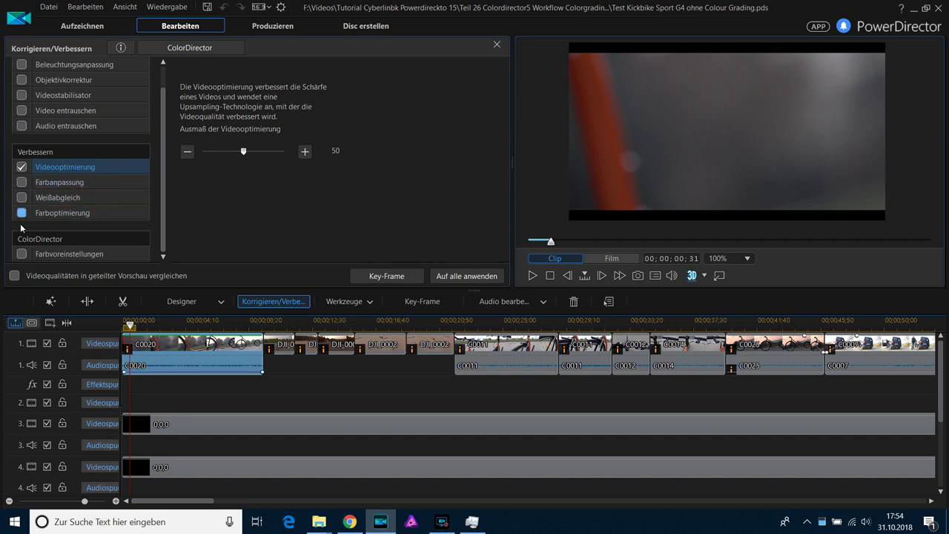
{"action": "left_click", "coordinate": [23, 184]}
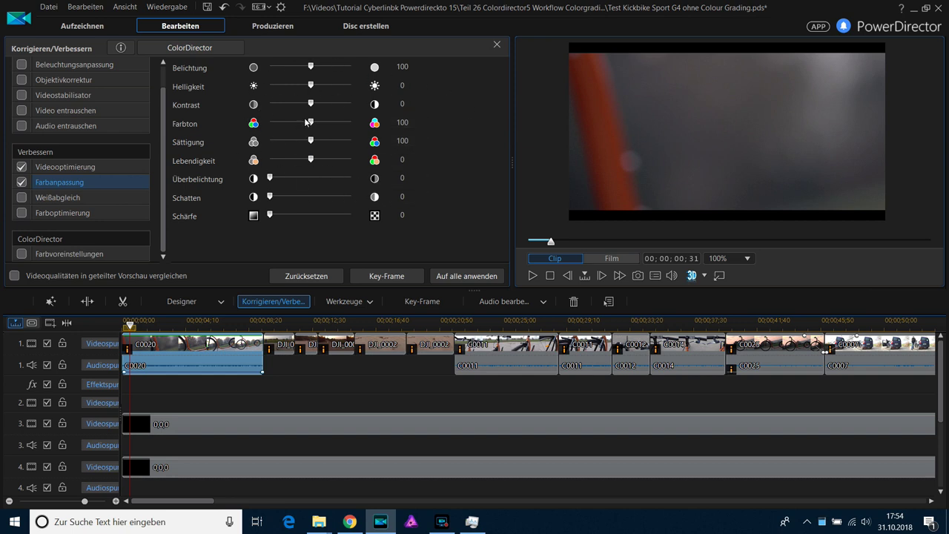
{"action": "left_click", "coordinate": [205, 52]}
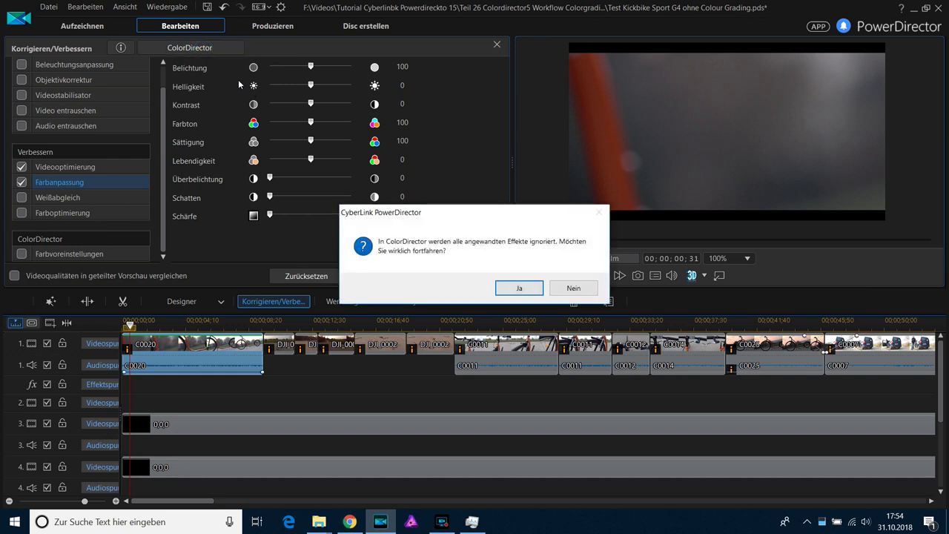
{"action": "left_click", "coordinate": [514, 290]}
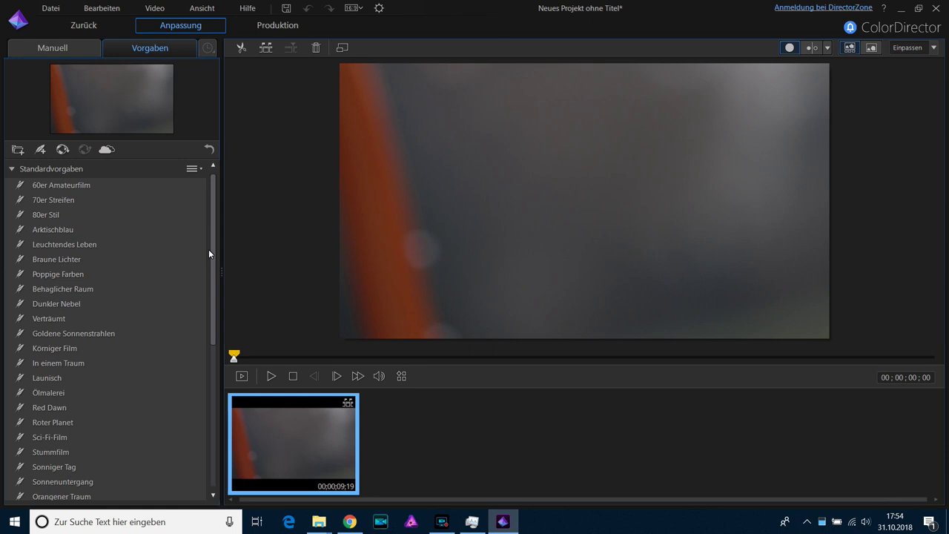
Step: Preview the standard presets 60er Amateurfilm, 70er Streifen, 80er Stil and Arktischblau, and view the manual adjustment controls
{"action": "left_click", "coordinate": [114, 190]}
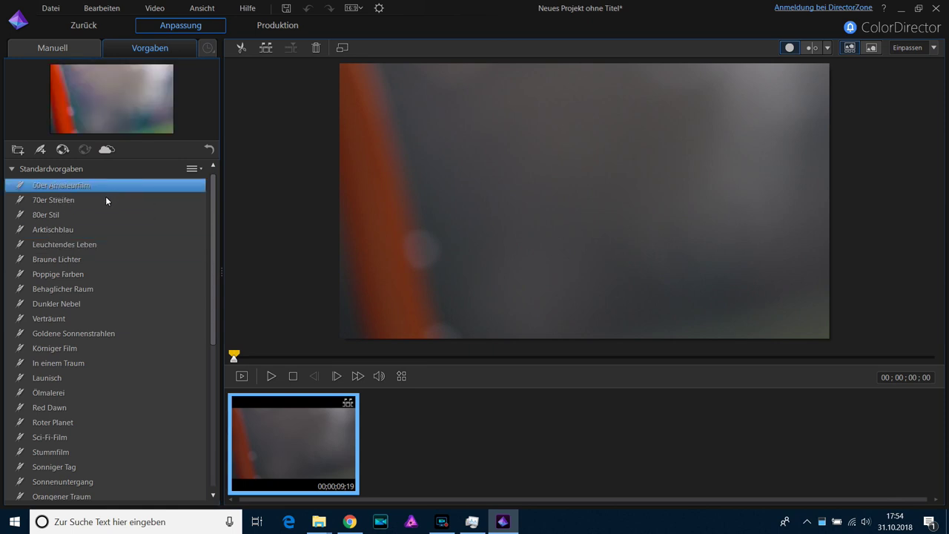
{"action": "left_click", "coordinate": [101, 199]}
{"action": "left_click", "coordinate": [93, 214]}
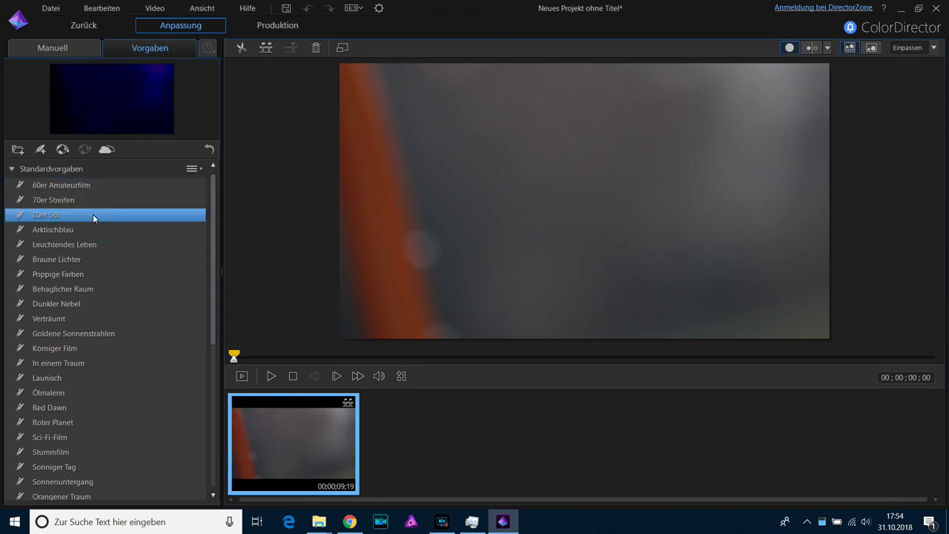
{"action": "left_click", "coordinate": [88, 229]}
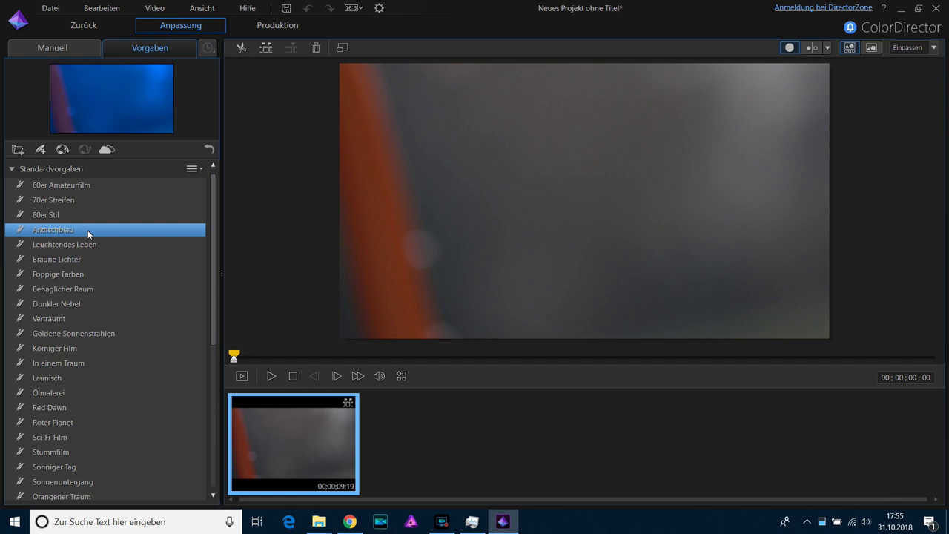
{"action": "left_click", "coordinate": [88, 230]}
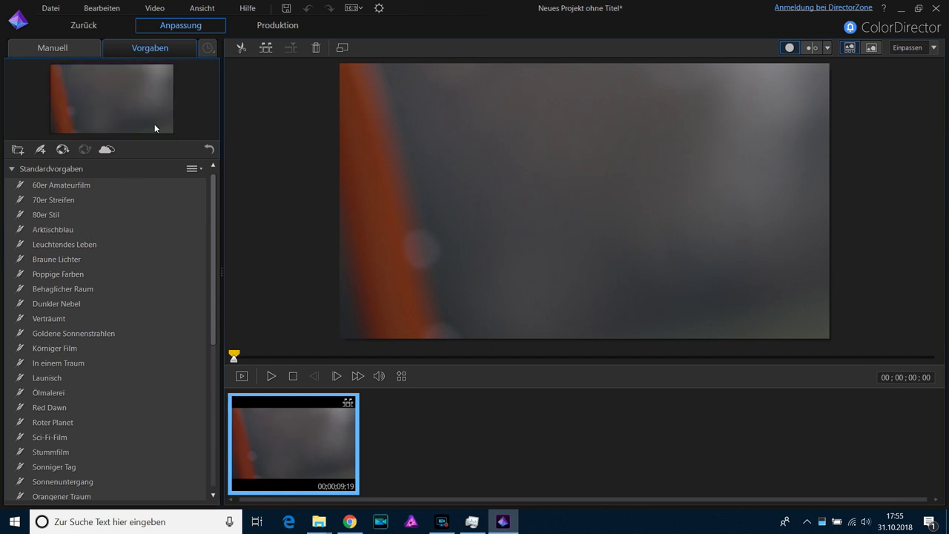
{"action": "left_click", "coordinate": [74, 49]}
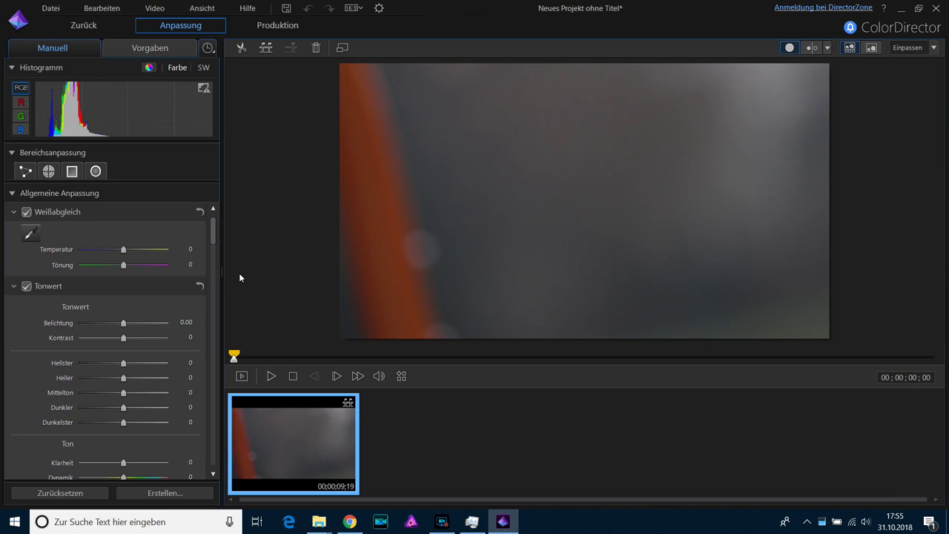
Step: Try the custom presets First Look, MJ Farbe Kickbike, MJ Tönung Wärmer and SIFI MJ on the clip
{"action": "left_click", "coordinate": [162, 53]}
{"action": "scroll", "coordinate": [209, 431], "scroll_direction": "down", "scroll_amount": 6}
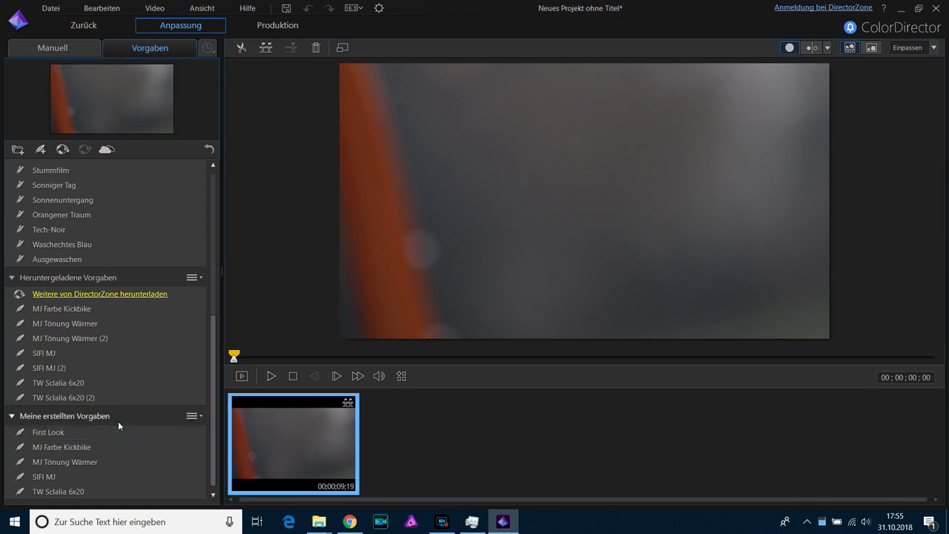
{"action": "left_click", "coordinate": [91, 431]}
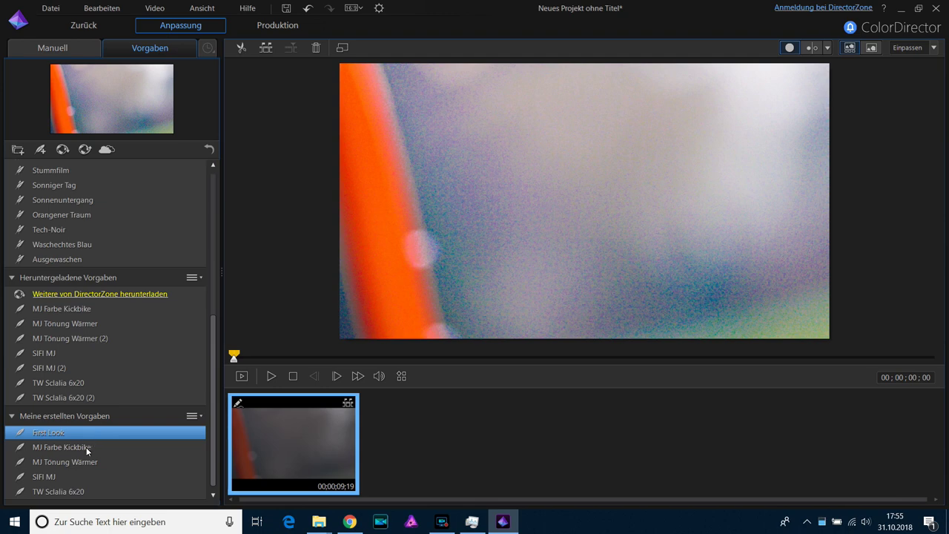
{"action": "left_click", "coordinate": [86, 448]}
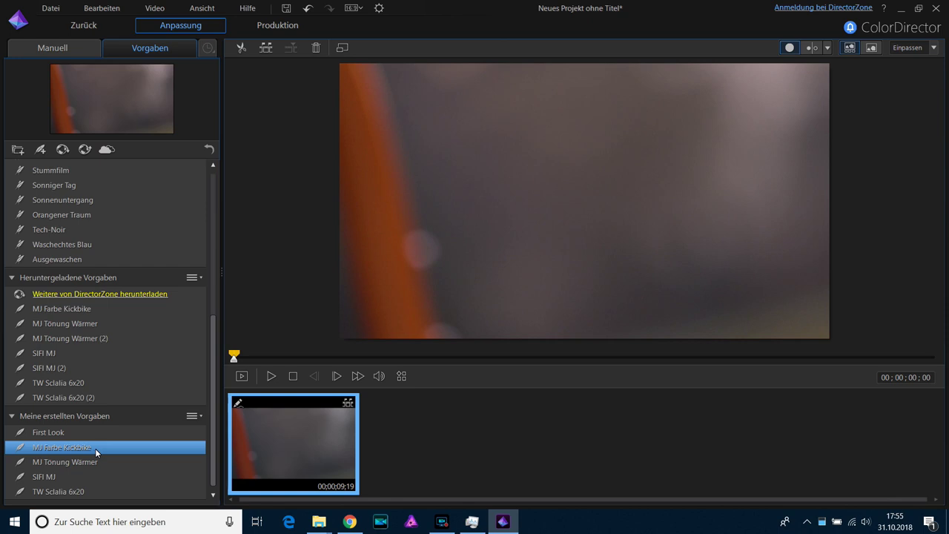
{"action": "left_click", "coordinate": [92, 469]}
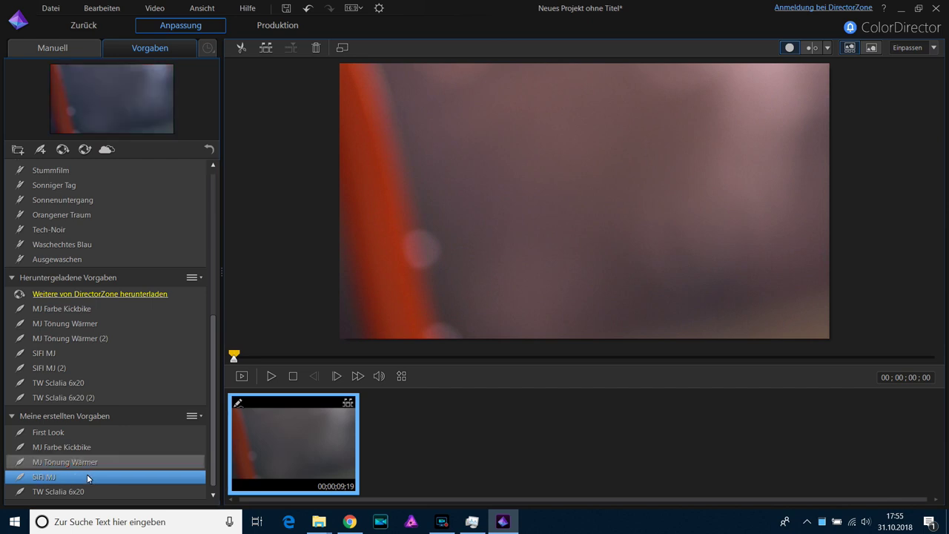
{"action": "left_click", "coordinate": [87, 478]}
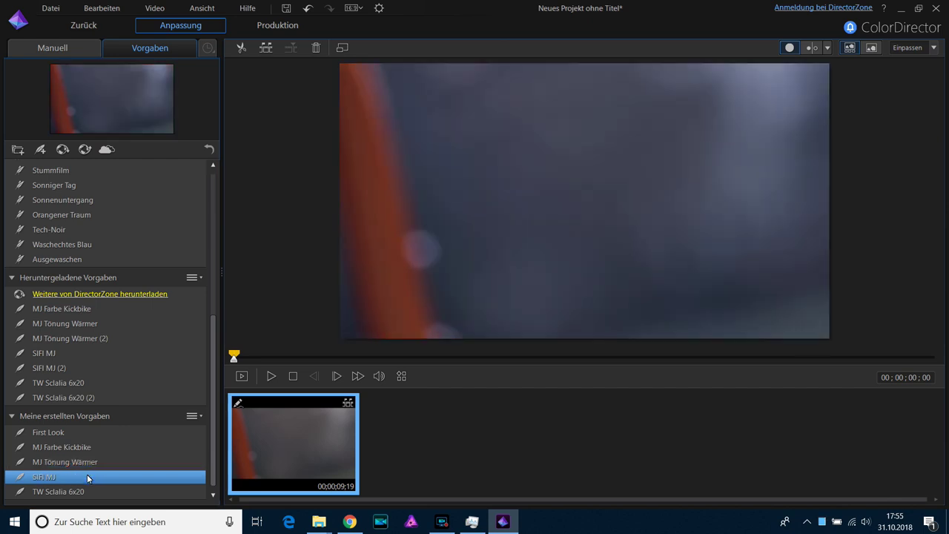
Step: Apply the custom preset MJ Farbe Kickbike to the clip and return to PowerDirector with the grading
{"action": "left_click", "coordinate": [83, 448]}
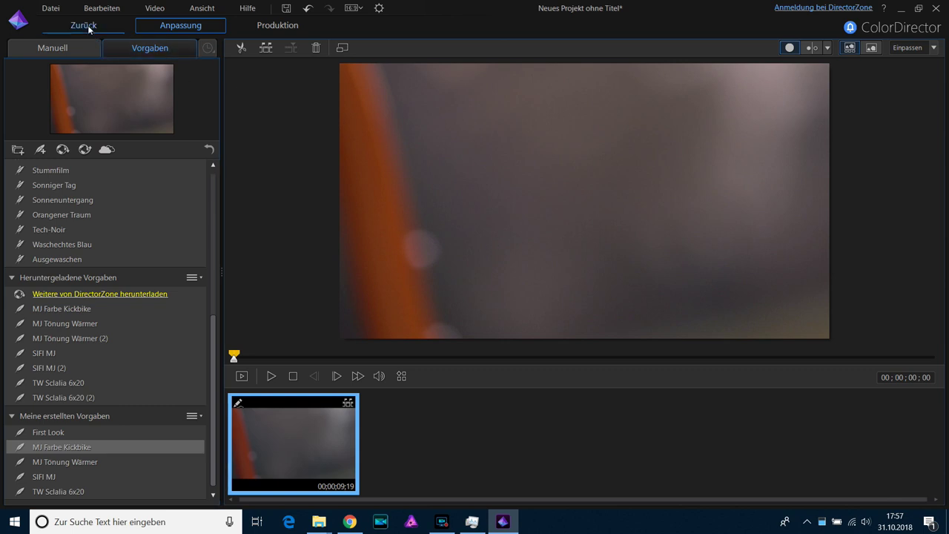
{"action": "left_click", "coordinate": [58, 9]}
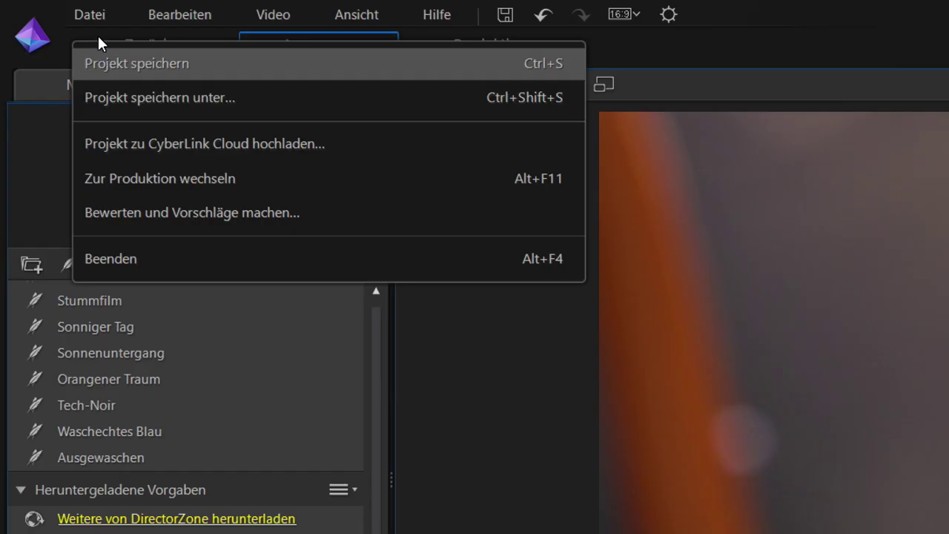
{"action": "left_click", "coordinate": [101, 16]}
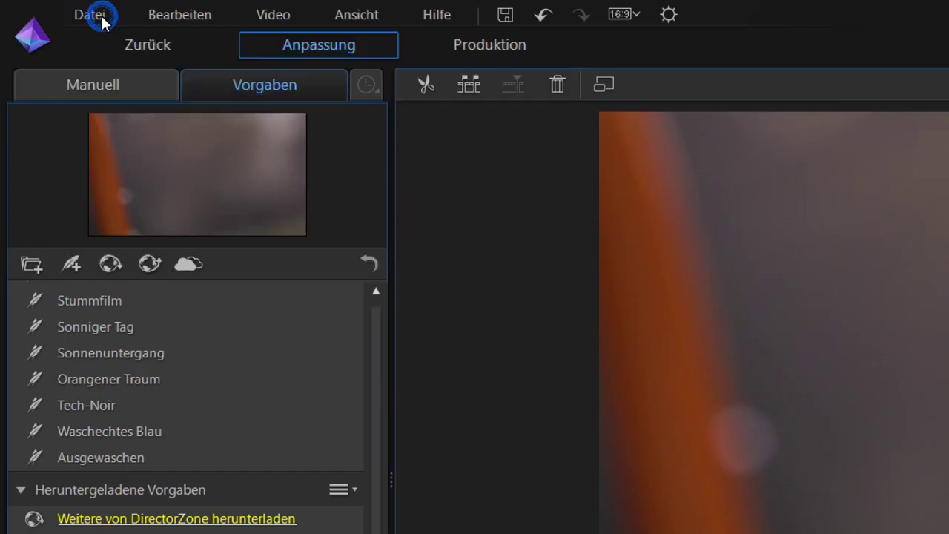
{"action": "left_click", "coordinate": [140, 46]}
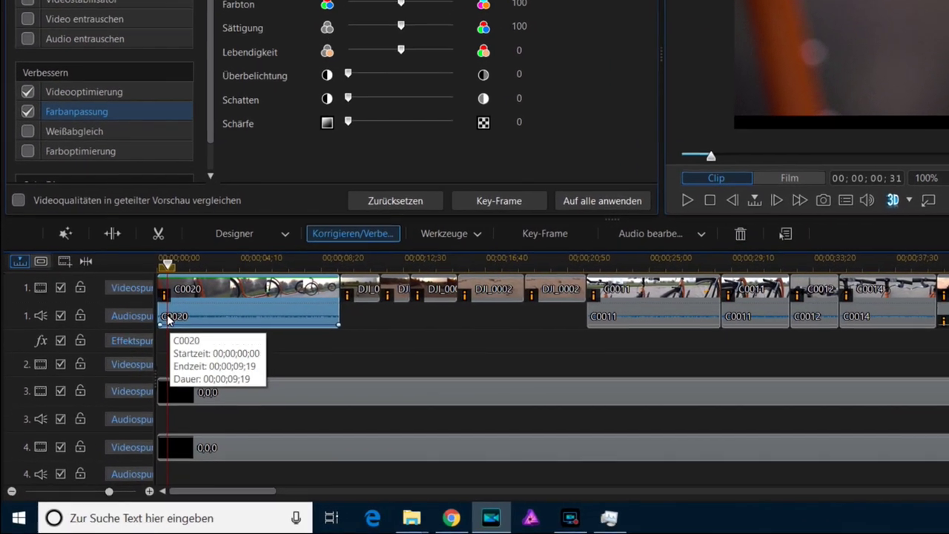
Step: Apply the corrections of clip C0020 to all clips in the same video track
{"action": "mouse_move", "coordinate": [164, 296]}
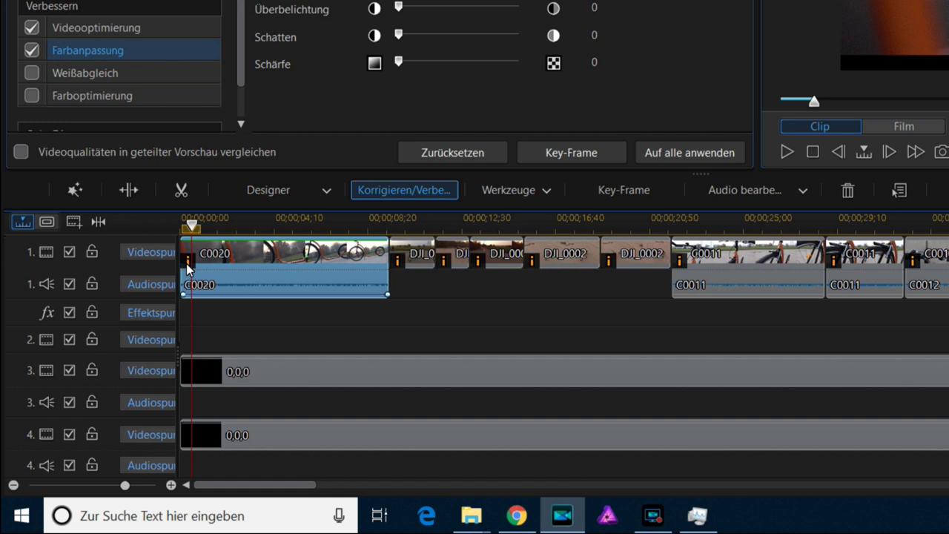
{"action": "mouse_move", "coordinate": [188, 269]}
{"action": "mouse_move", "coordinate": [433, 268]}
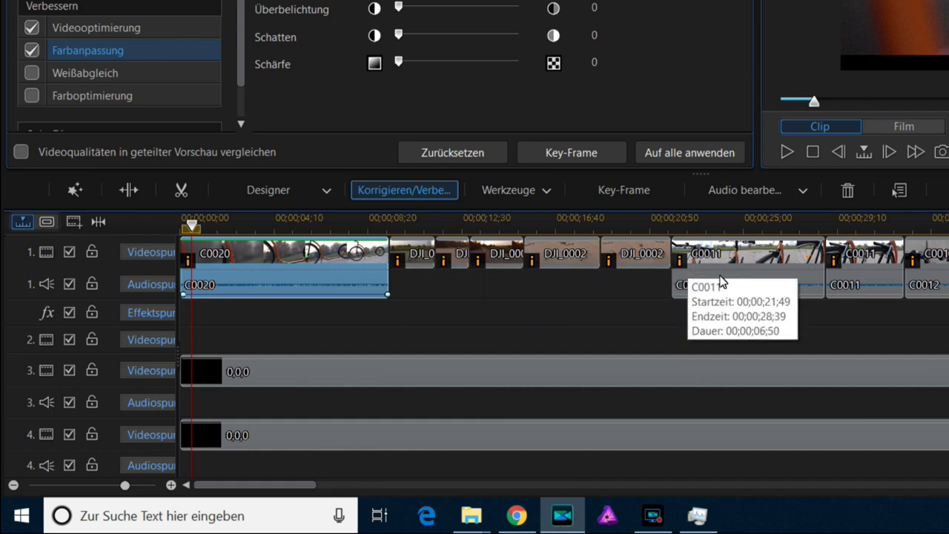
{"action": "left_click_drag", "start_coordinate": [307, 485], "coordinate": [256, 483]}
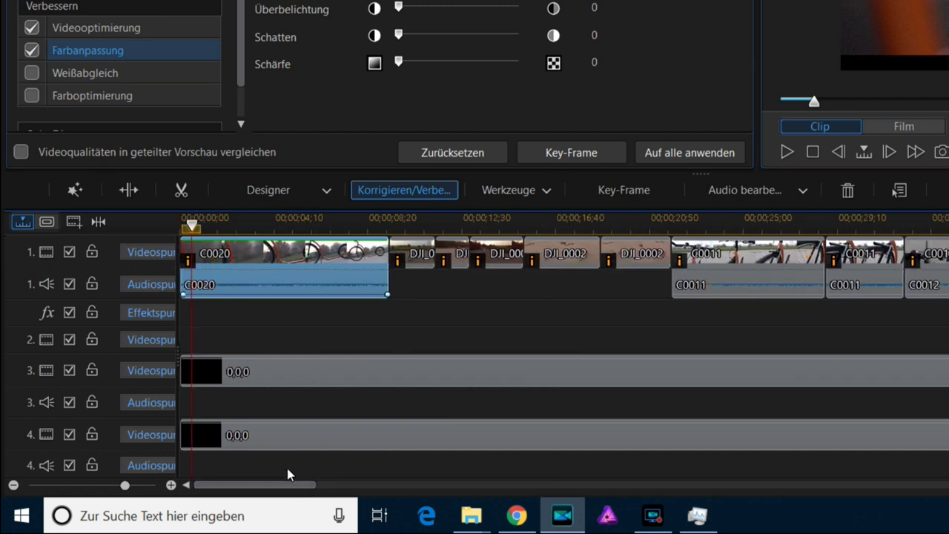
{"action": "mouse_move", "coordinate": [676, 266]}
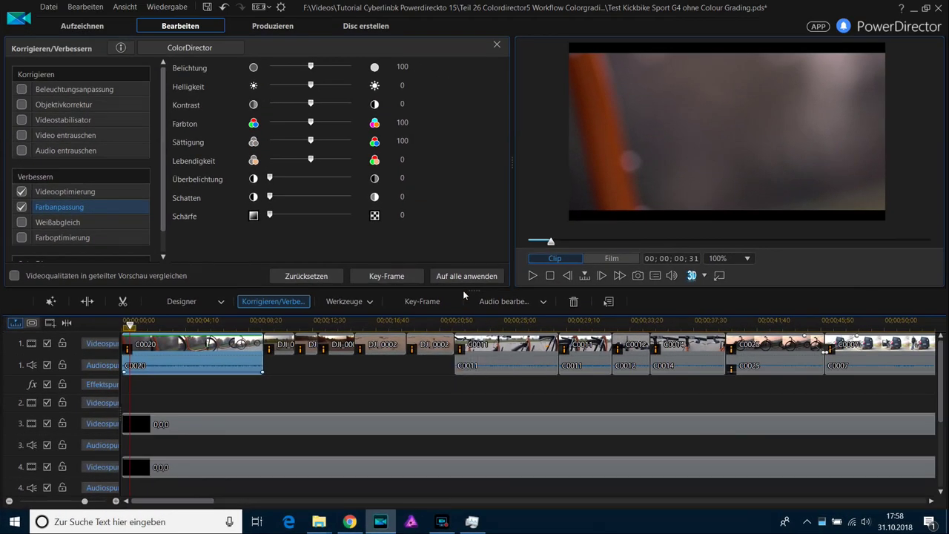
{"action": "left_click", "coordinate": [487, 265]}
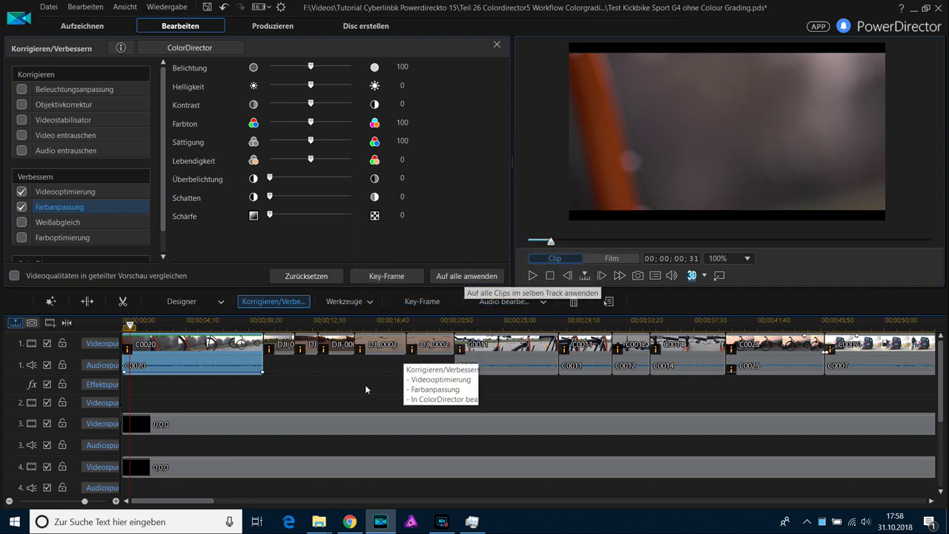
{"action": "left_click_drag", "start_coordinate": [196, 499], "coordinate": [22, 509]}
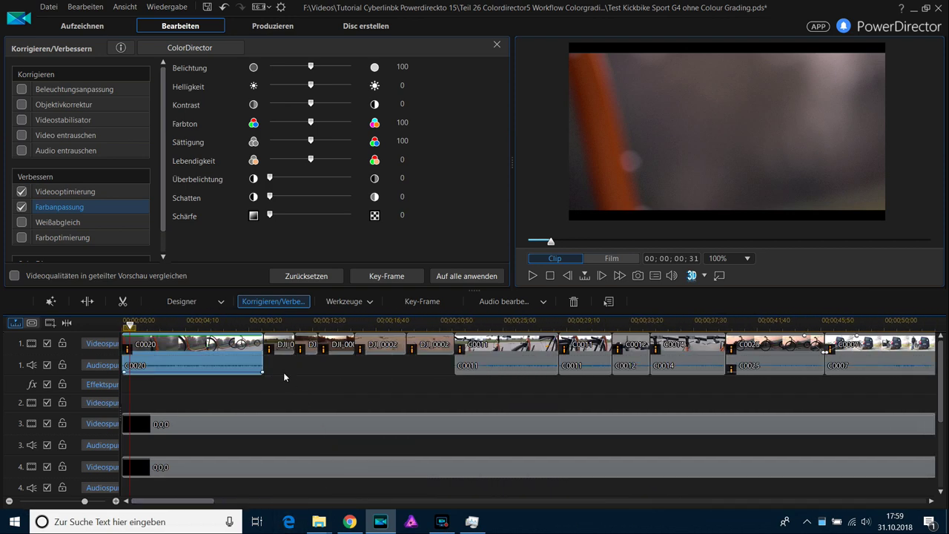
Step: Check the corrections on the first DJI clip and the first C0011 clip, and play part of the graded clip C0020
{"action": "left_click", "coordinate": [279, 348]}
{"action": "mouse_move", "coordinate": [271, 355]}
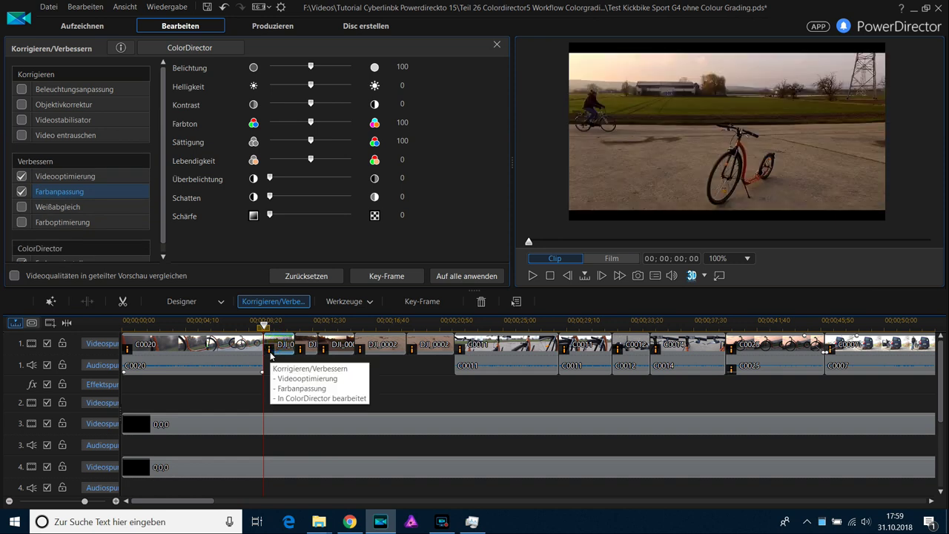
{"action": "left_click", "coordinate": [494, 353]}
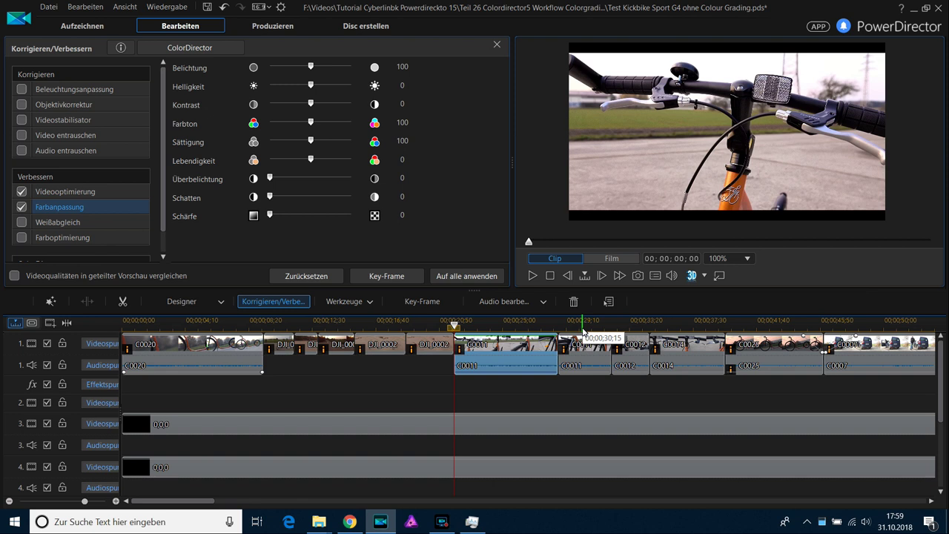
{"action": "left_click", "coordinate": [175, 322]}
{"action": "left_click", "coordinate": [178, 361]}
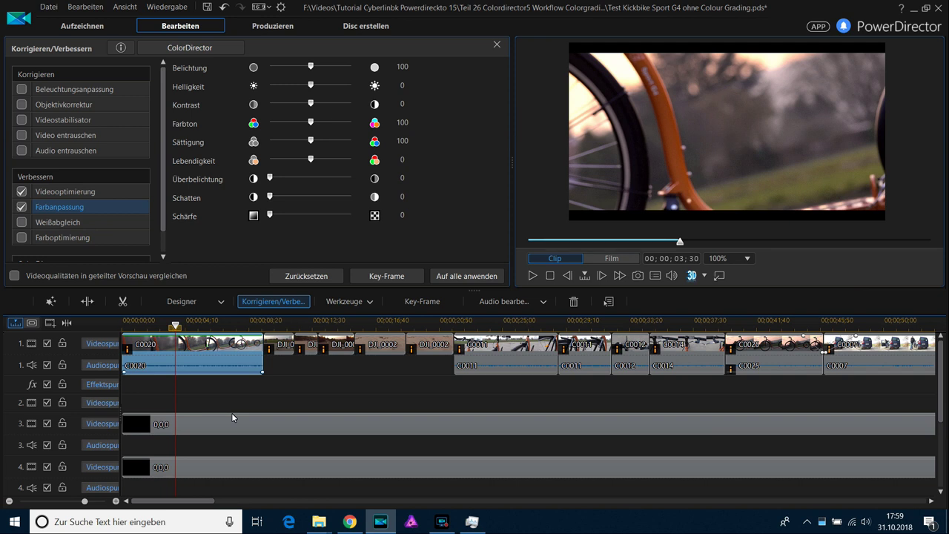
{"action": "left_click", "coordinate": [532, 276]}
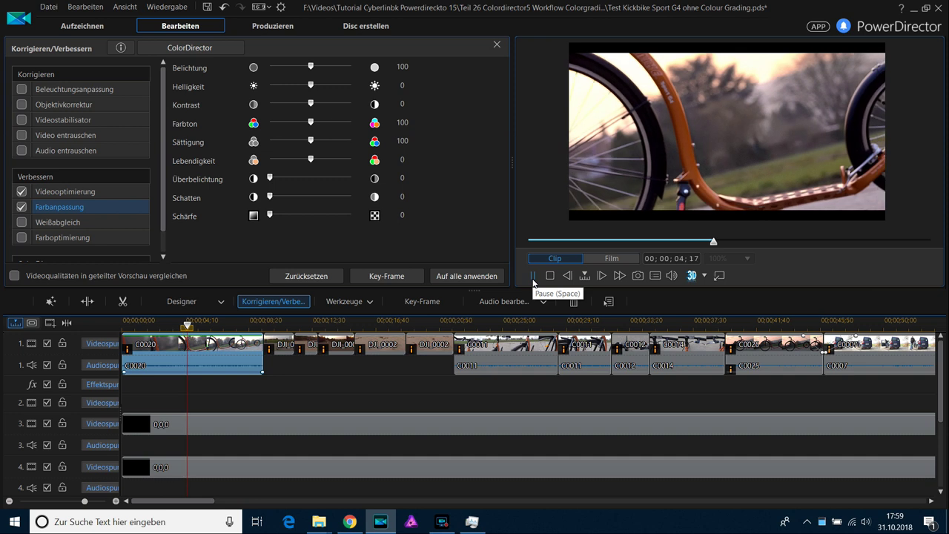
{"action": "left_click", "coordinate": [532, 275]}
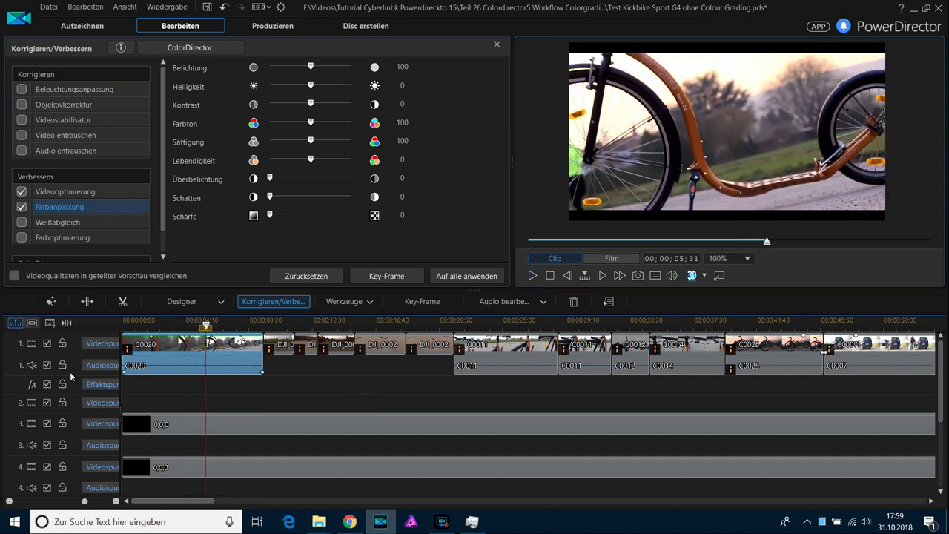
Step: Play more of clip C0020 with audio track 1 switched off, and switch the track back on
{"action": "left_click", "coordinate": [47, 365]}
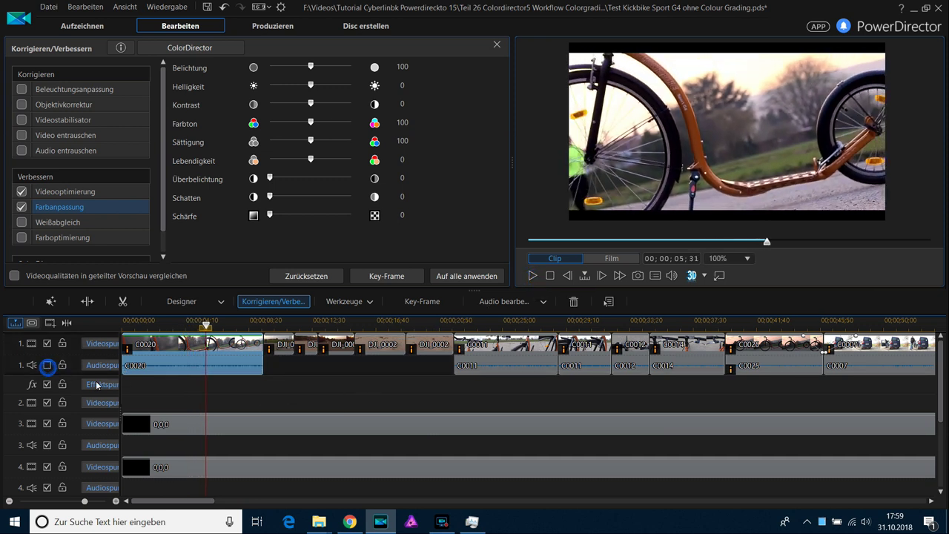
{"action": "left_click", "coordinate": [533, 277]}
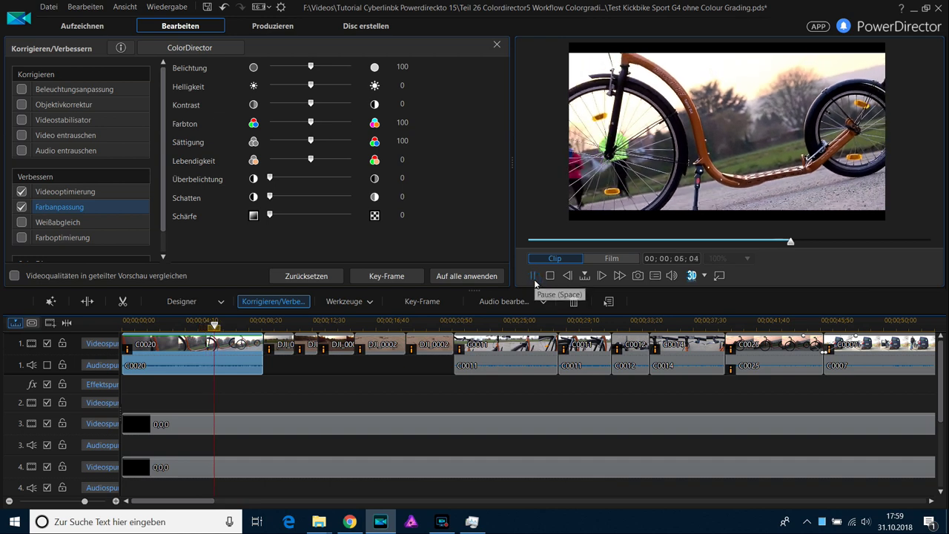
{"action": "left_click", "coordinate": [534, 278]}
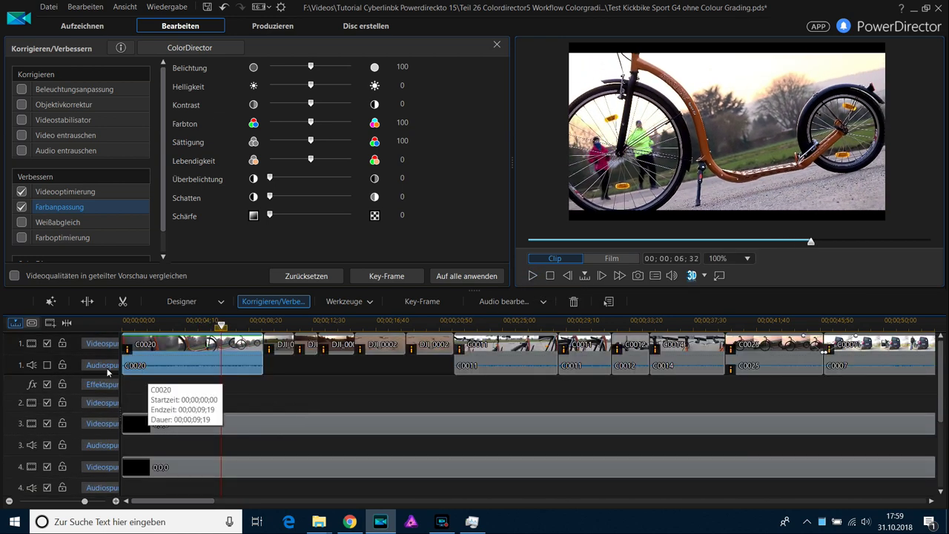
{"action": "left_click", "coordinate": [48, 365]}
{"action": "scroll", "coordinate": [208, 413], "scroll_direction": "down", "scroll_amount": 3}
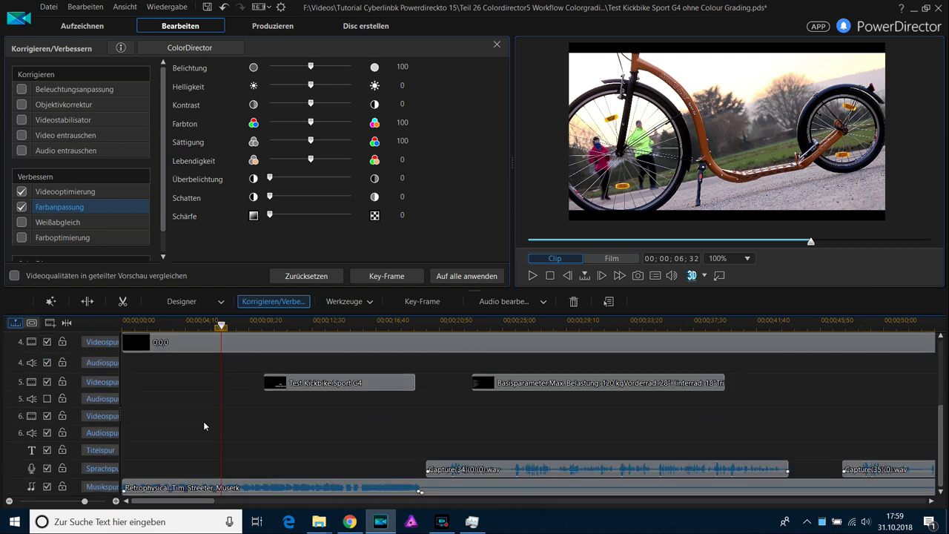
Step: Close the correction settings and play the opening of the whole film with the music track switched off
{"action": "left_click", "coordinate": [47, 486]}
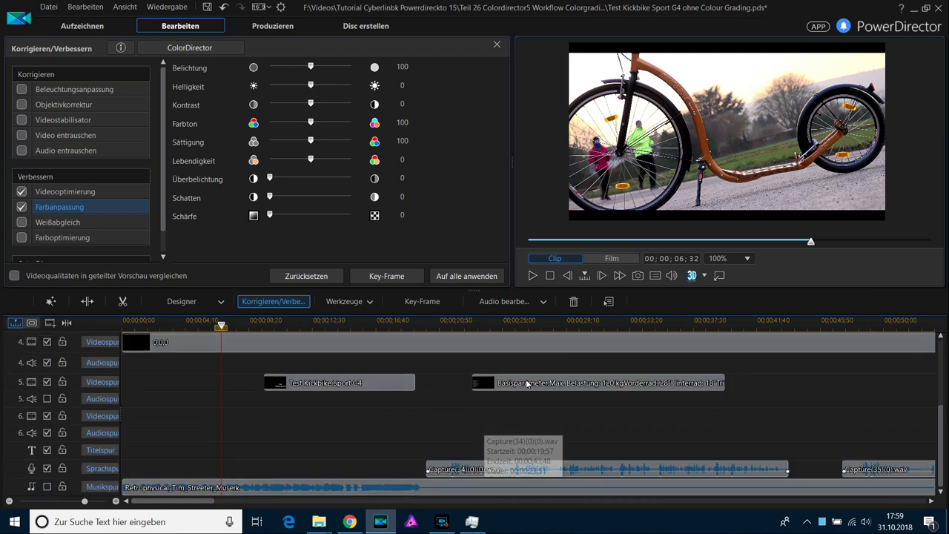
{"action": "left_click", "coordinate": [532, 276]}
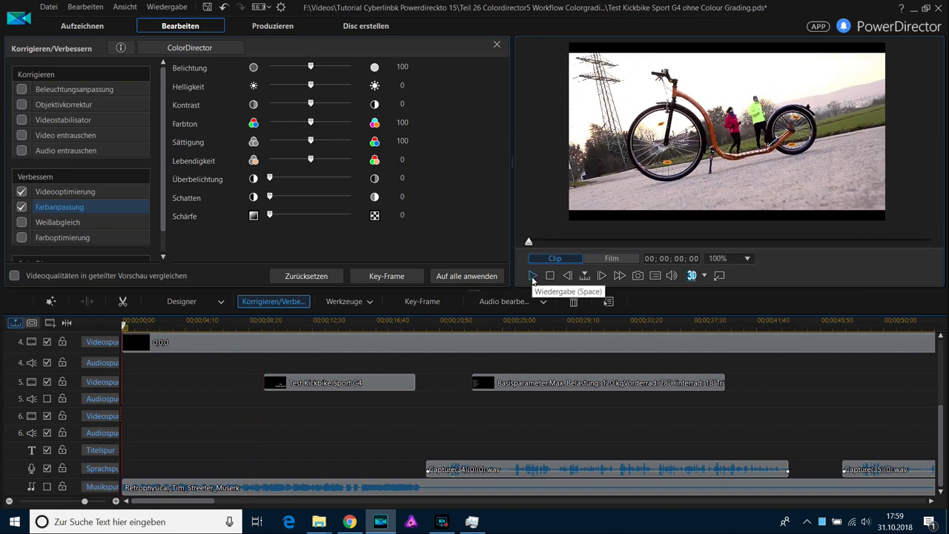
{"action": "left_click", "coordinate": [499, 45]}
{"action": "left_click", "coordinate": [533, 277]}
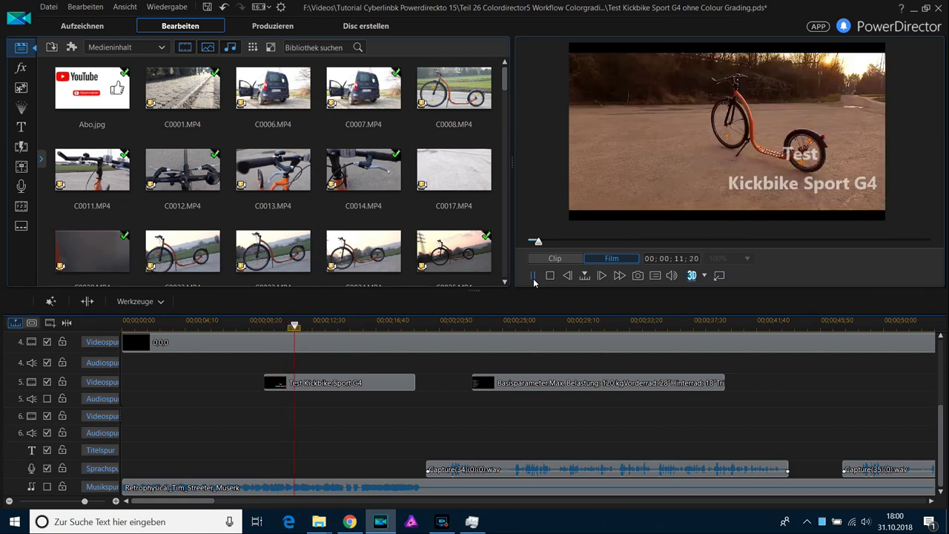
{"action": "left_click", "coordinate": [550, 276]}
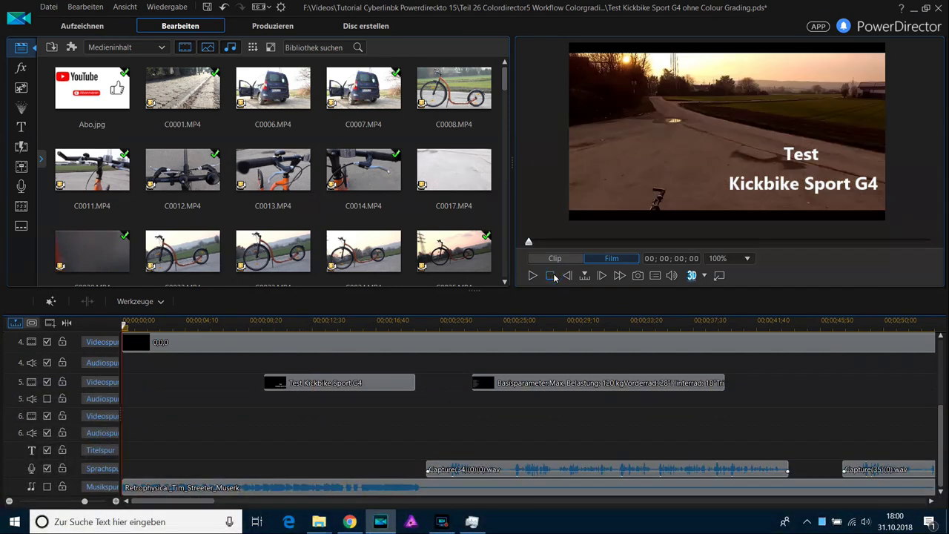
Step: Switch the music track back on and return to the first video track of the timeline
{"action": "left_click_drag", "start_coordinate": [941, 418], "coordinate": [945, 355]}
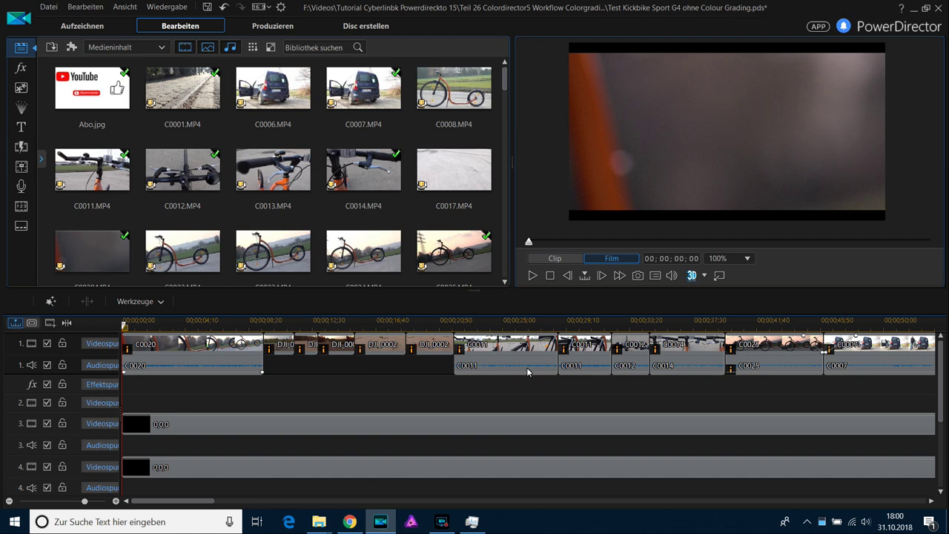
{"action": "scroll", "coordinate": [119, 400], "scroll_direction": "down", "scroll_amount": 5}
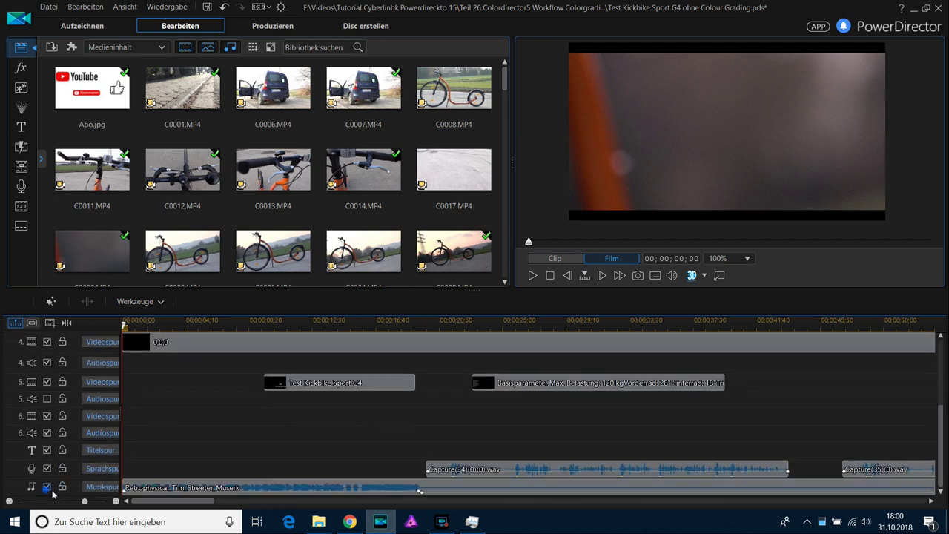
{"action": "scroll", "coordinate": [92, 481], "scroll_direction": "up", "scroll_amount": 5}
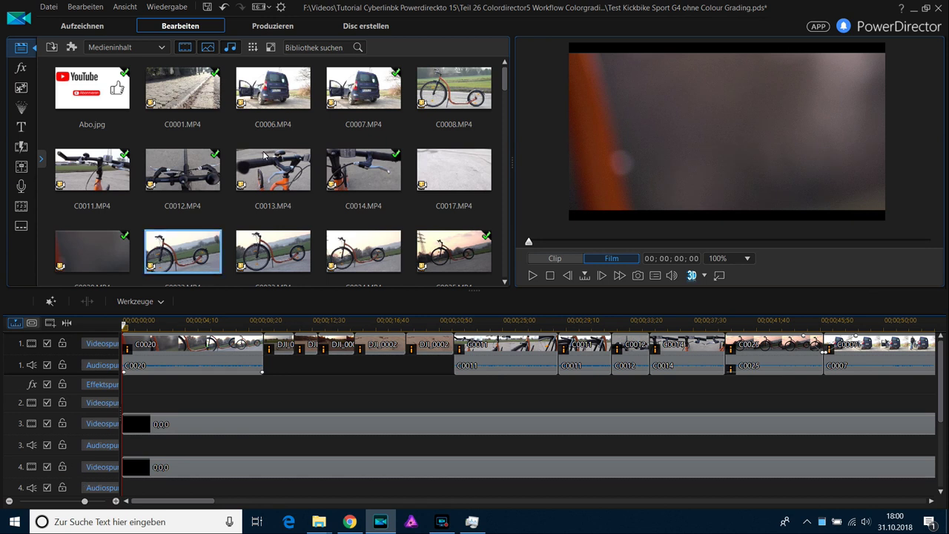
Step: Start producing the film in XAVC S 1920 x 1080/30p (17 MBit/s) as D:\Video\Powerdirector\Produce.mp4
{"action": "left_click", "coordinate": [288, 31]}
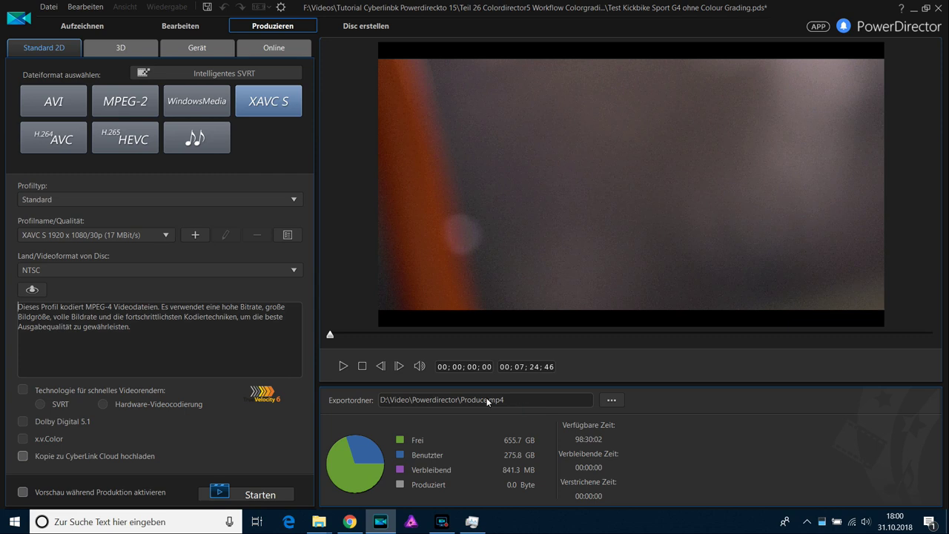
{"action": "left_click", "coordinate": [273, 494]}
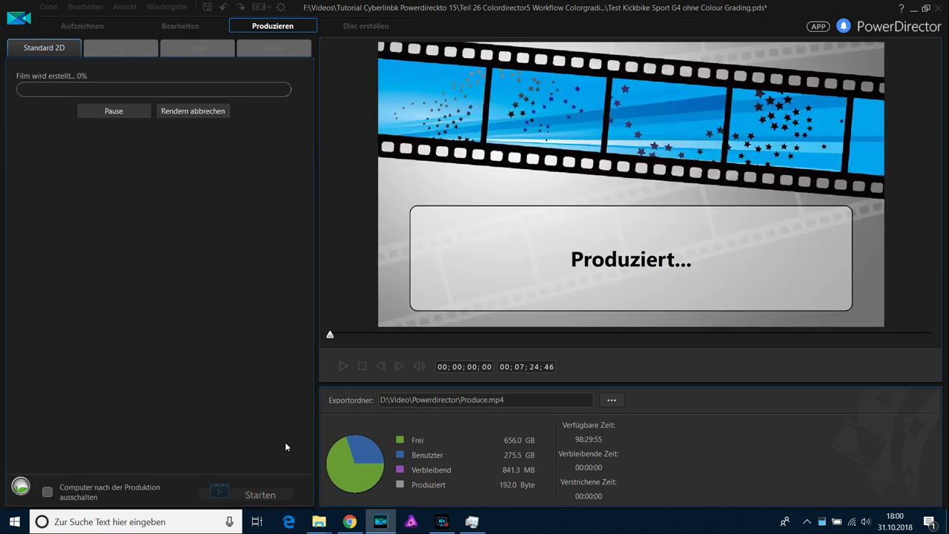